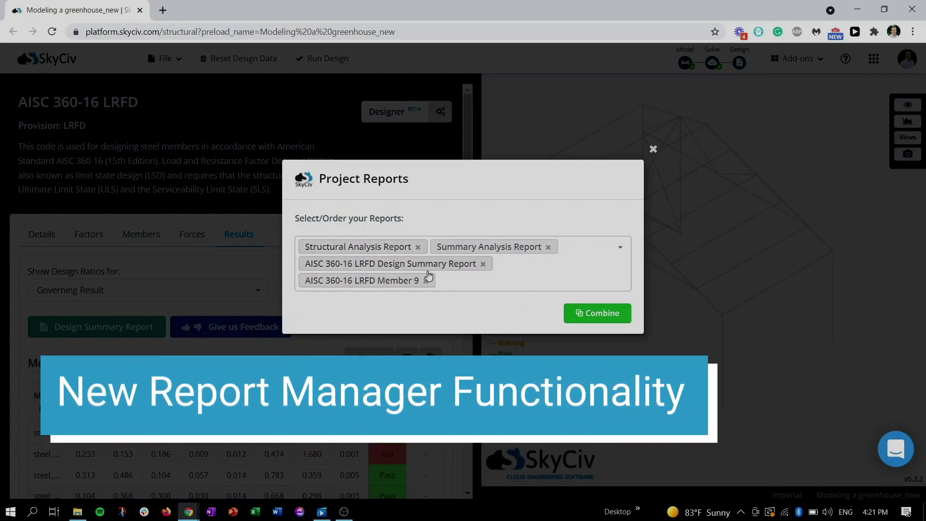
Step: Combine the Structural Analysis, Summary Analysis, AISC 360-16 LRFD Design Summary and Member 9 reports
{"action": "left_click", "coordinate": [607, 319]}
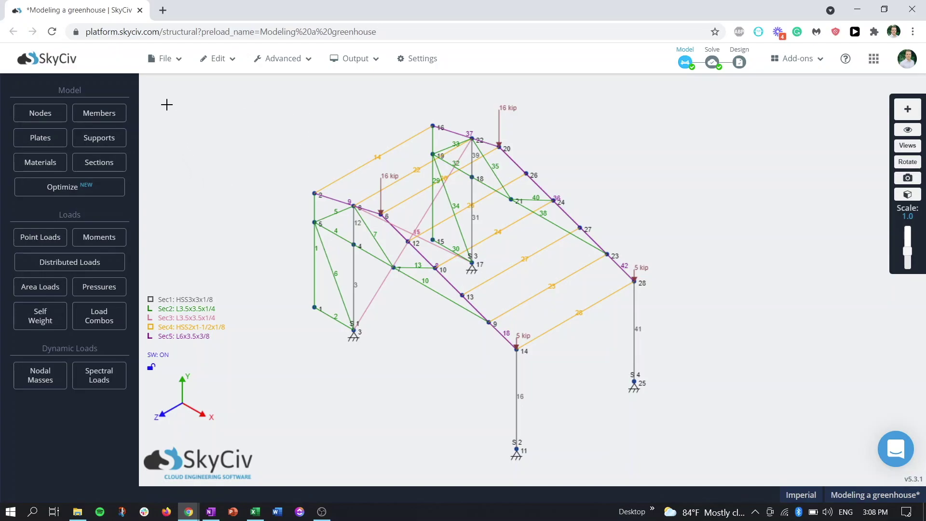
Step: Read the Report Manager's note on how this project's reports are saved, and close it
{"action": "left_click", "coordinate": [165, 59]}
{"action": "left_click", "coordinate": [166, 161]}
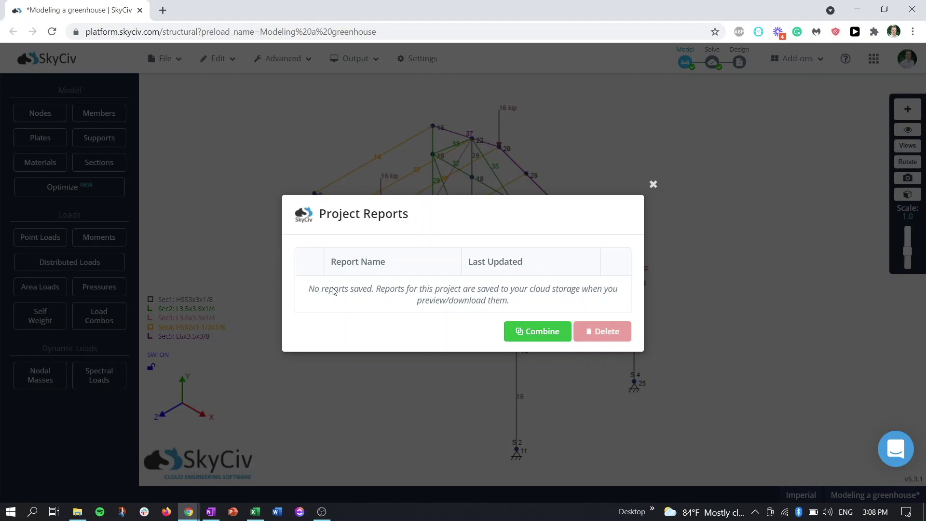
{"action": "left_click_drag", "start_coordinate": [331, 289], "coordinate": [387, 296]}
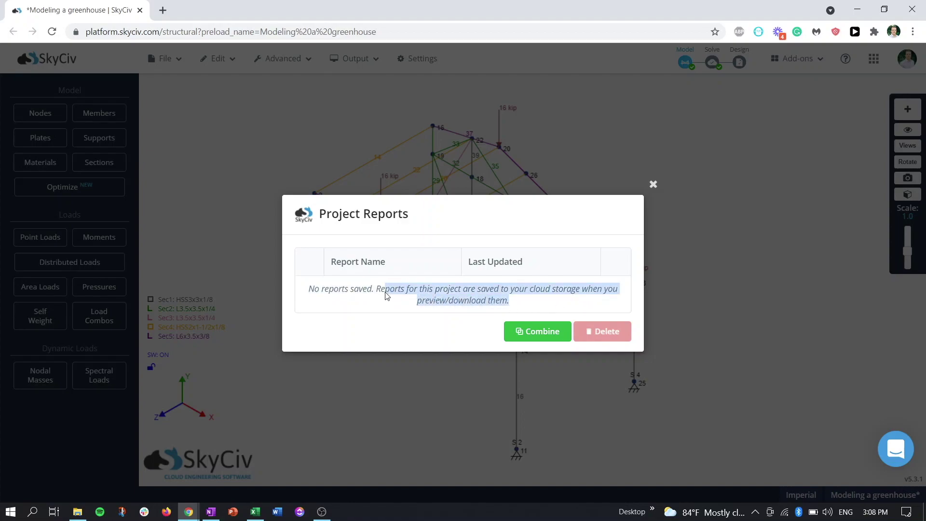
{"action": "left_click", "coordinate": [509, 299]}
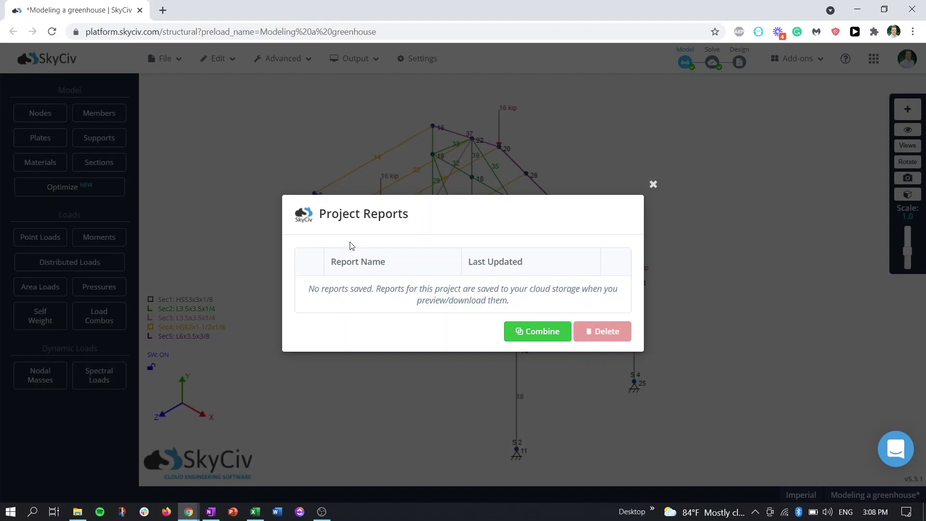
{"action": "left_click", "coordinate": [653, 184]}
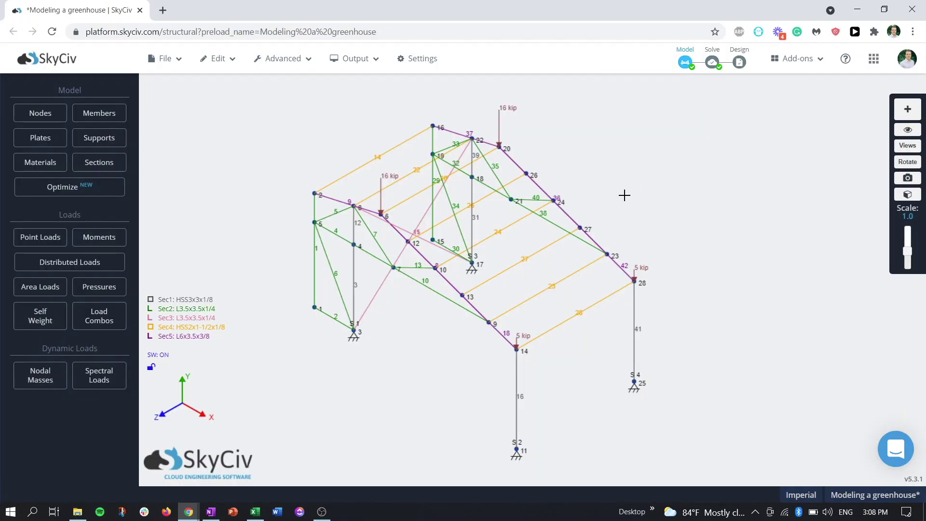
Step: Solve the greenhouse model with the Linear Static + Buckling analysis and dismiss the solver message
{"action": "mouse_move", "coordinate": [712, 63]}
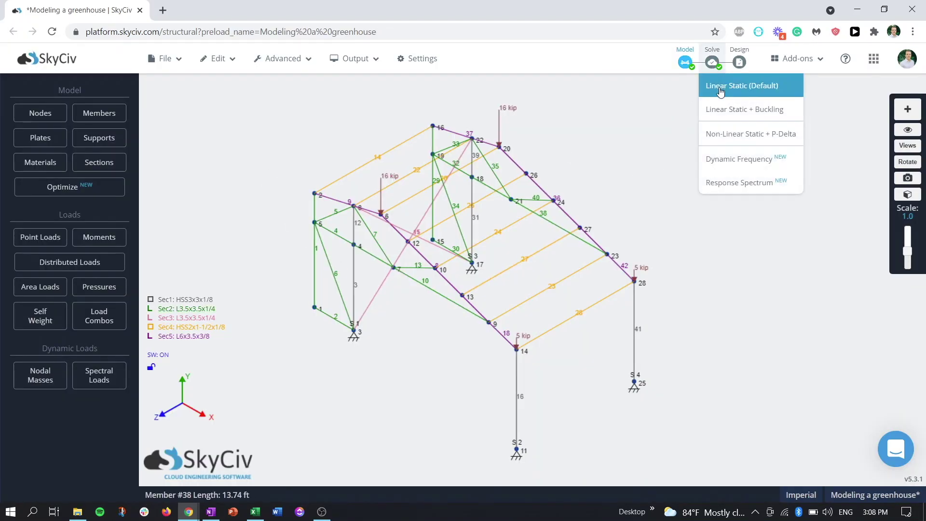
{"action": "left_click", "coordinate": [720, 107]}
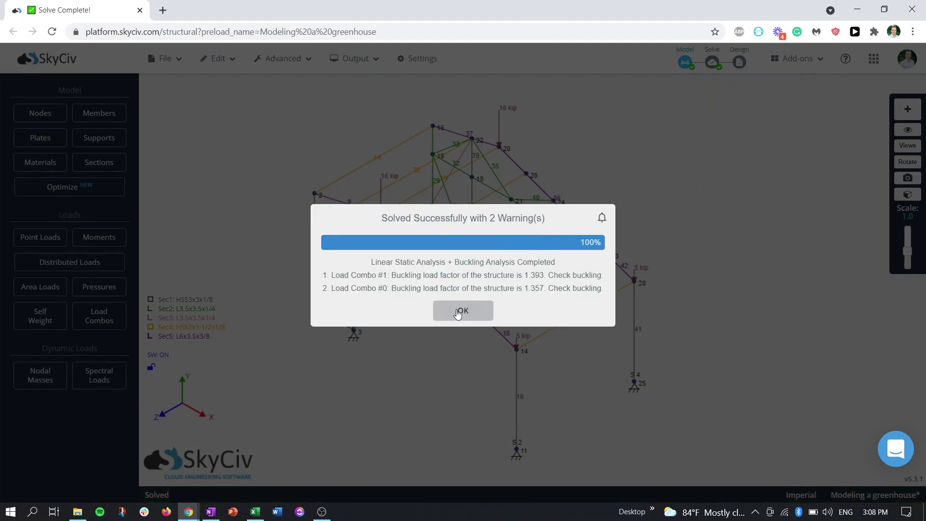
{"action": "left_click", "coordinate": [461, 311]}
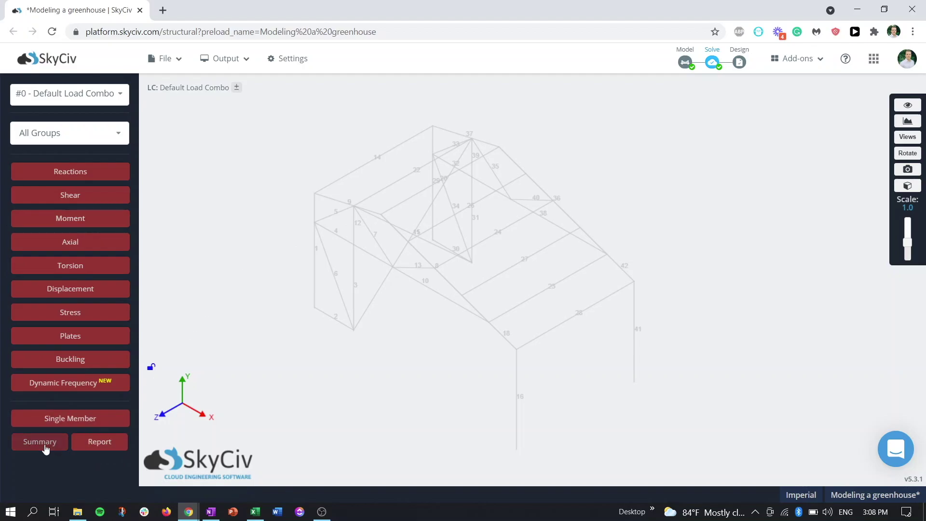
Step: Review the results summary checks and the analysis report settings, closing both without creating a report
{"action": "left_click", "coordinate": [53, 442]}
{"action": "scroll", "coordinate": [407, 239], "scroll_direction": "down", "scroll_amount": 1}
{"action": "scroll", "coordinate": [407, 240], "scroll_direction": "down", "scroll_amount": 3}
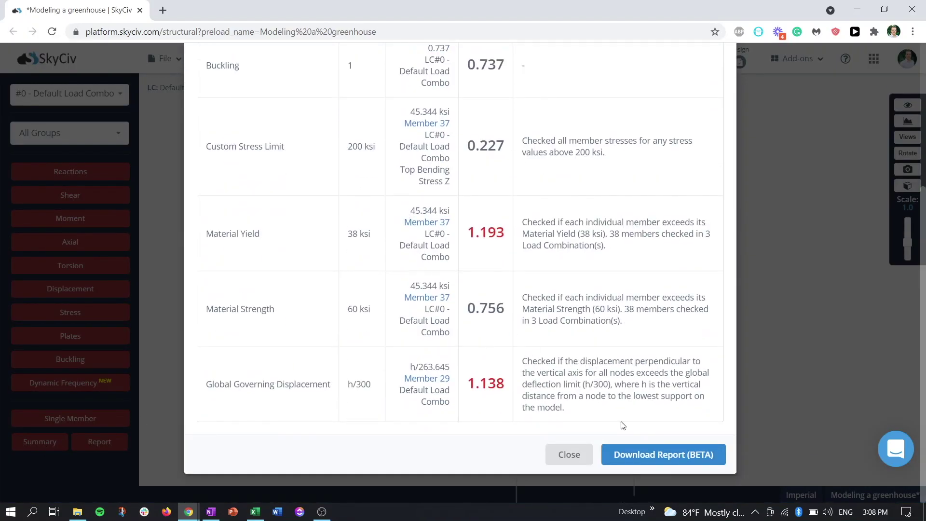
{"action": "left_click", "coordinate": [556, 454]}
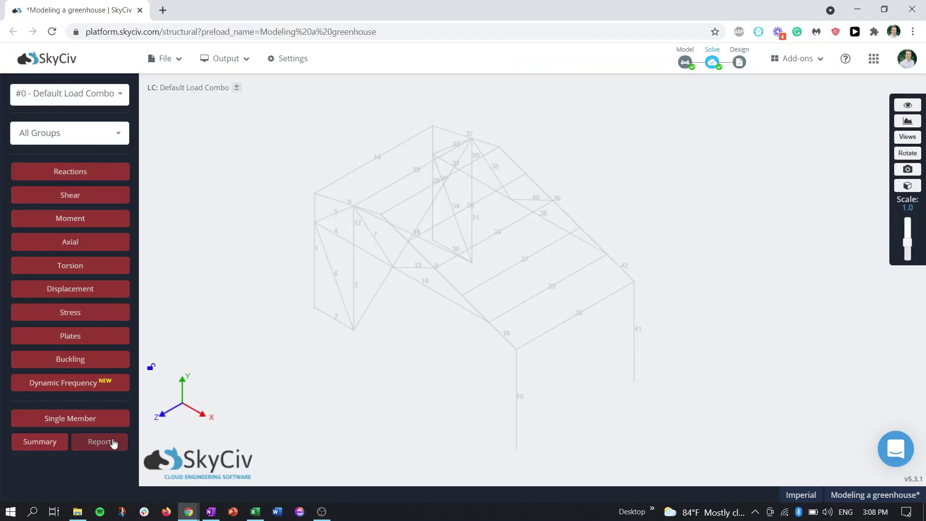
{"action": "left_click", "coordinate": [116, 442]}
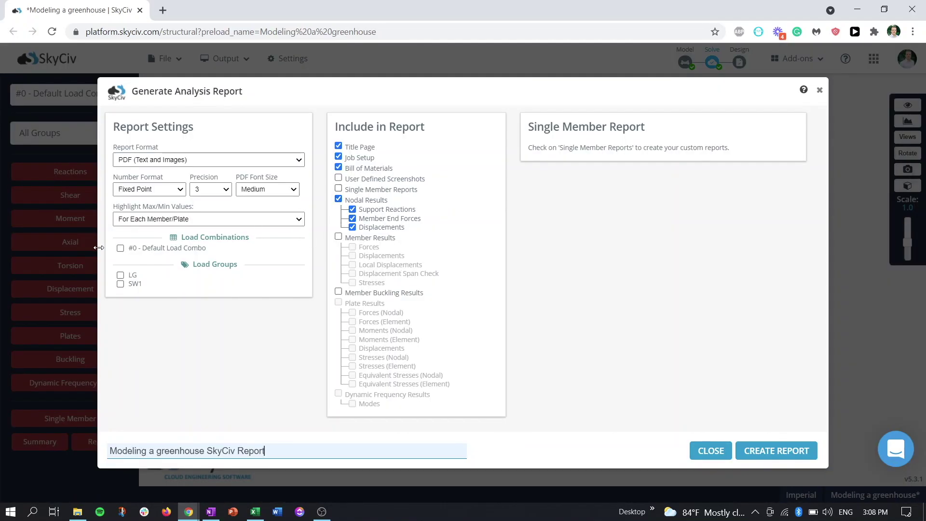
{"action": "left_click", "coordinate": [710, 451]}
Step: Generate the Summary Analysis Report PDF from the results summary and close its download and cloud-save notices
{"action": "left_click", "coordinate": [18, 446]}
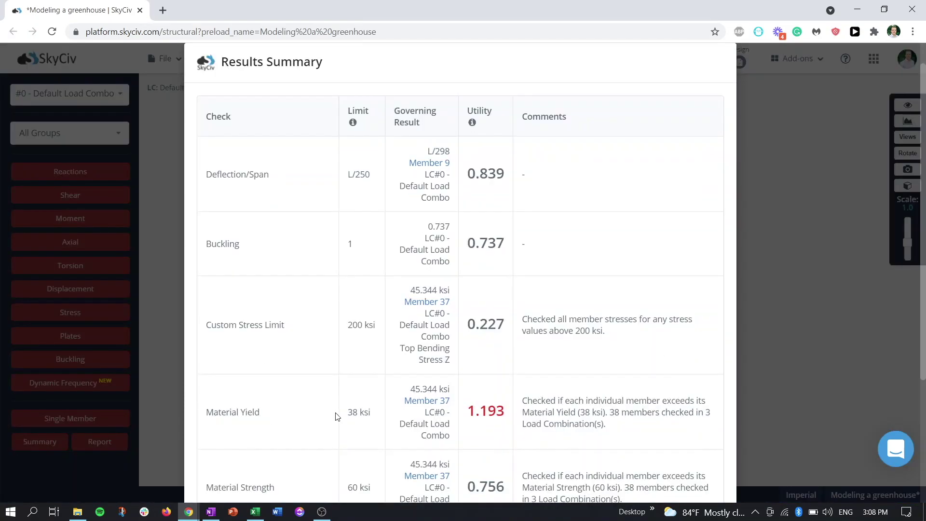
{"action": "scroll", "coordinate": [613, 434], "scroll_direction": "down", "scroll_amount": 1}
{"action": "scroll", "coordinate": [612, 434], "scroll_direction": "down", "scroll_amount": 3}
{"action": "left_click", "coordinate": [622, 453]}
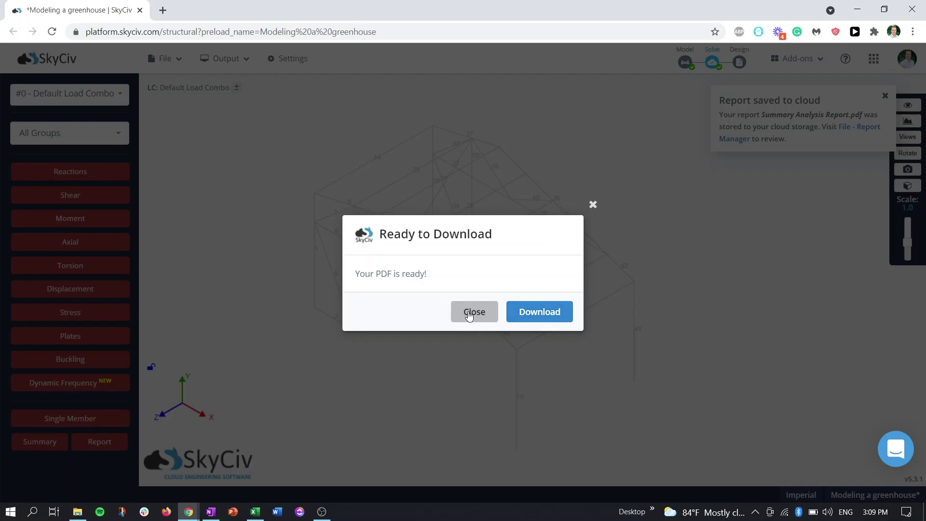
{"action": "left_click", "coordinate": [474, 312]}
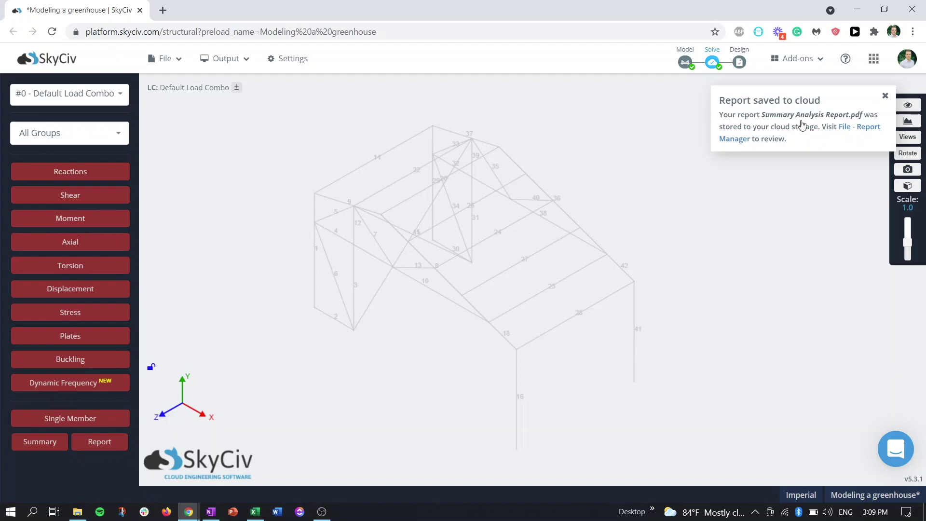
{"action": "left_click", "coordinate": [884, 95]}
Step: Check the Report Manager for the stored Summary Analysis Report and close it
{"action": "left_click", "coordinate": [159, 51]}
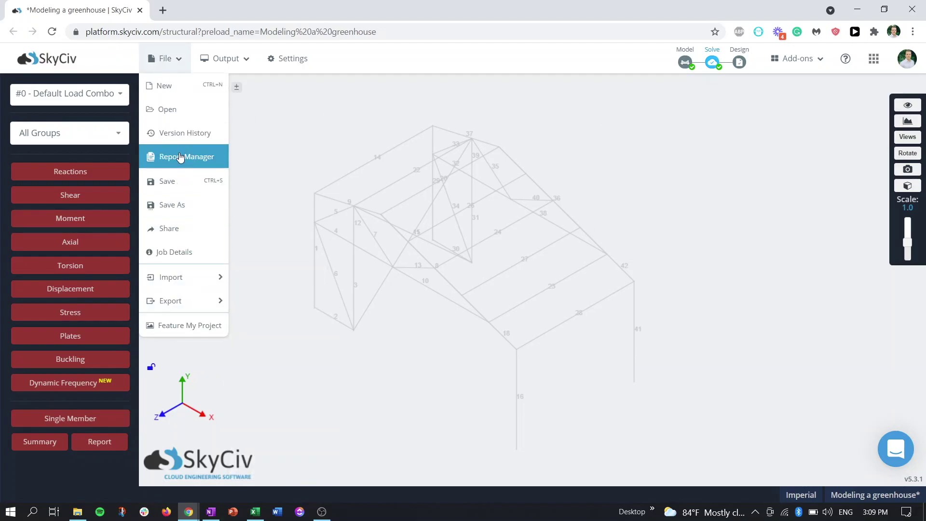
{"action": "left_click", "coordinate": [181, 156]}
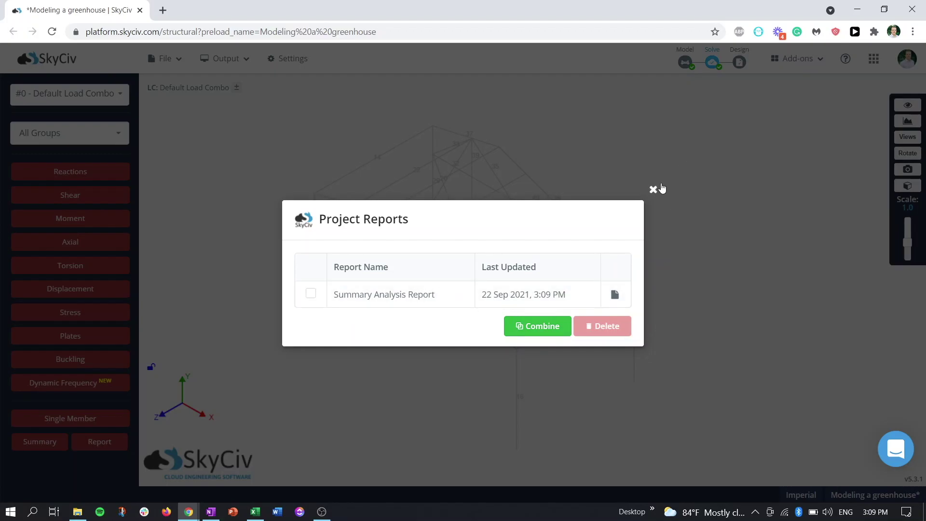
{"action": "left_click", "coordinate": [654, 190]}
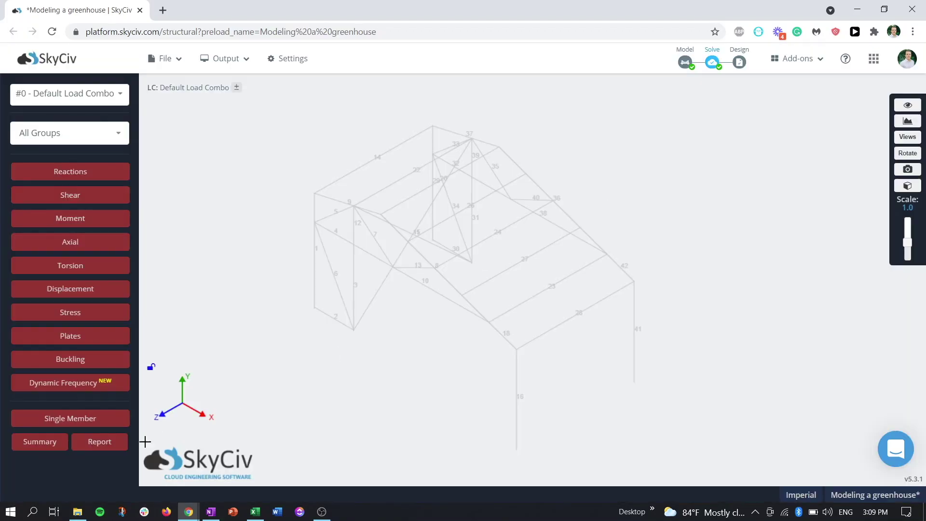
Step: Generate the structural analysis report in PDF format with text and images, and return to the results
{"action": "left_click", "coordinate": [100, 442]}
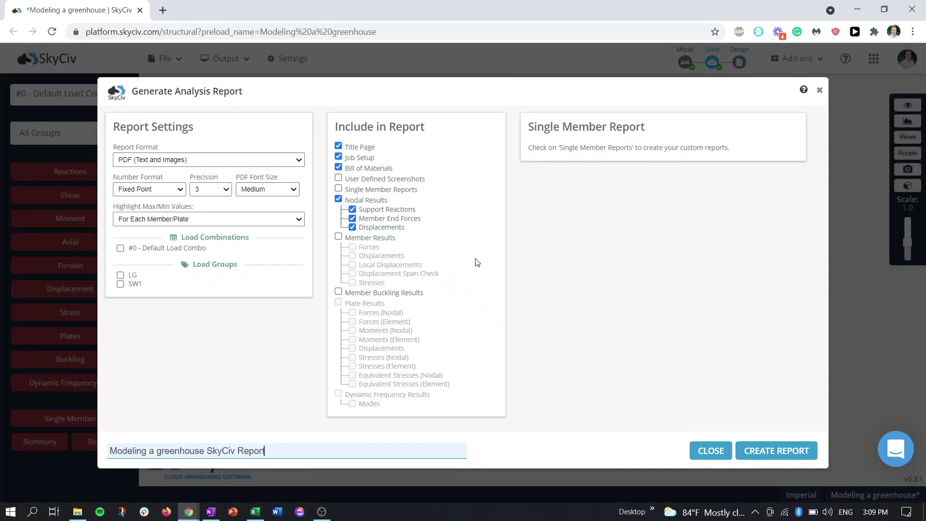
{"action": "key", "text": "Escape"}
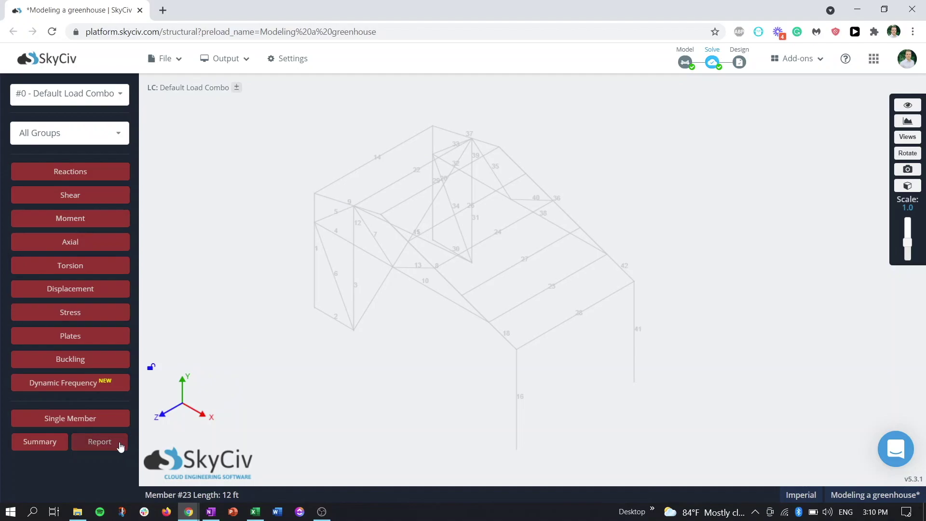
Step: Select the Structural and Summary Analysis Reports in the Report Manager, deselect both, and close it
{"action": "left_click", "coordinate": [165, 58]}
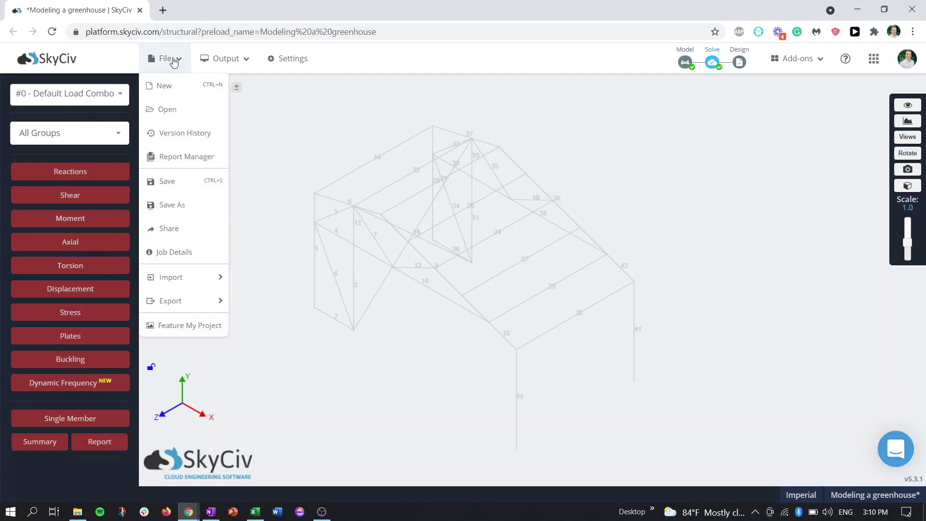
{"action": "left_click", "coordinate": [185, 157]}
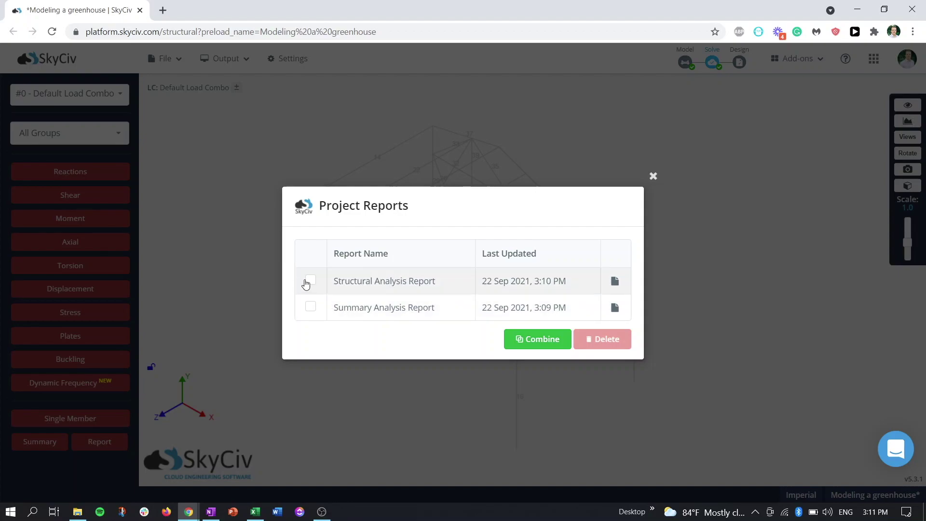
{"action": "left_click", "coordinate": [310, 280]}
{"action": "left_click", "coordinate": [310, 307]}
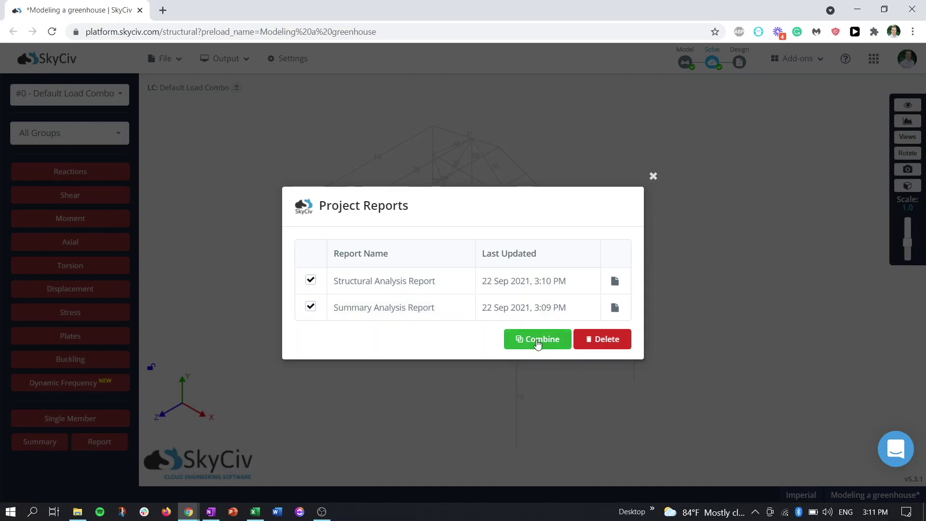
{"action": "left_click", "coordinate": [311, 307]}
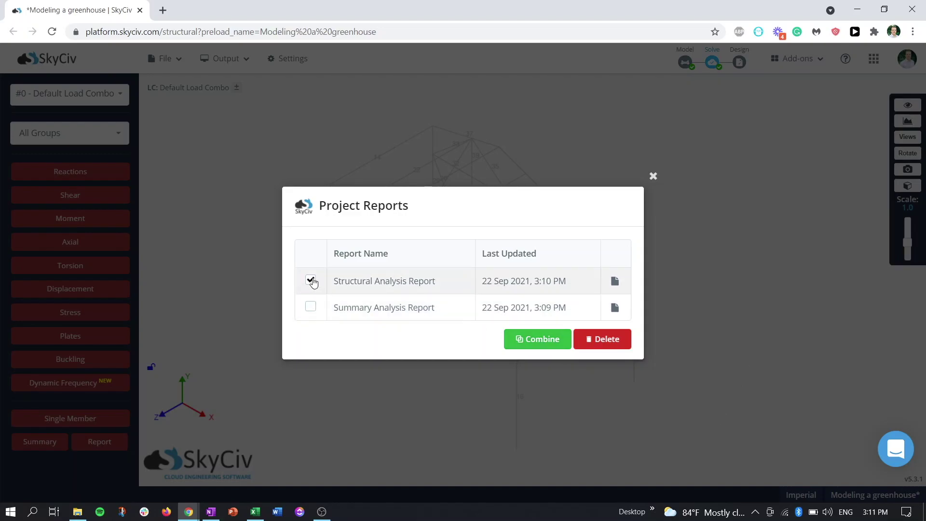
{"action": "left_click", "coordinate": [310, 280]}
{"action": "left_click", "coordinate": [653, 177]}
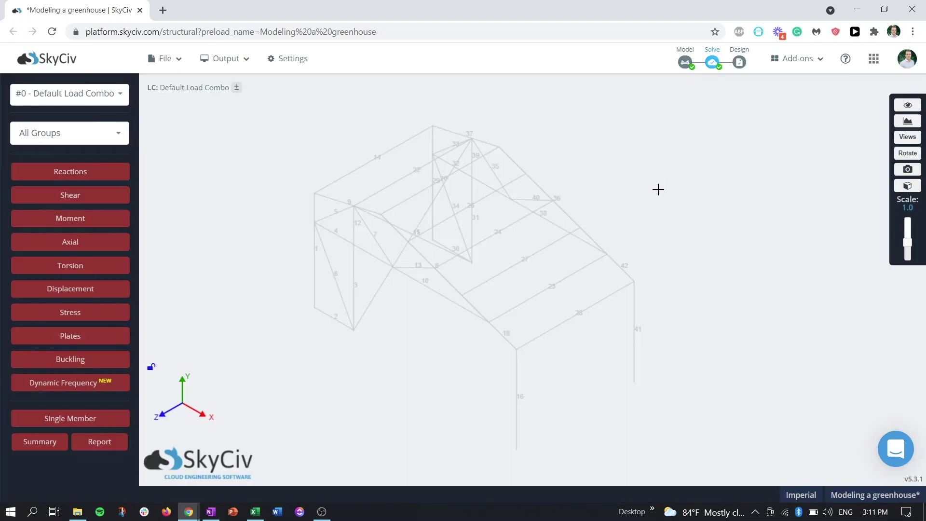
Step: Start the Member Design module with the AISC 360-16 LRFD design code
{"action": "mouse_move", "coordinate": [738, 64]}
{"action": "left_click", "coordinate": [769, 85]}
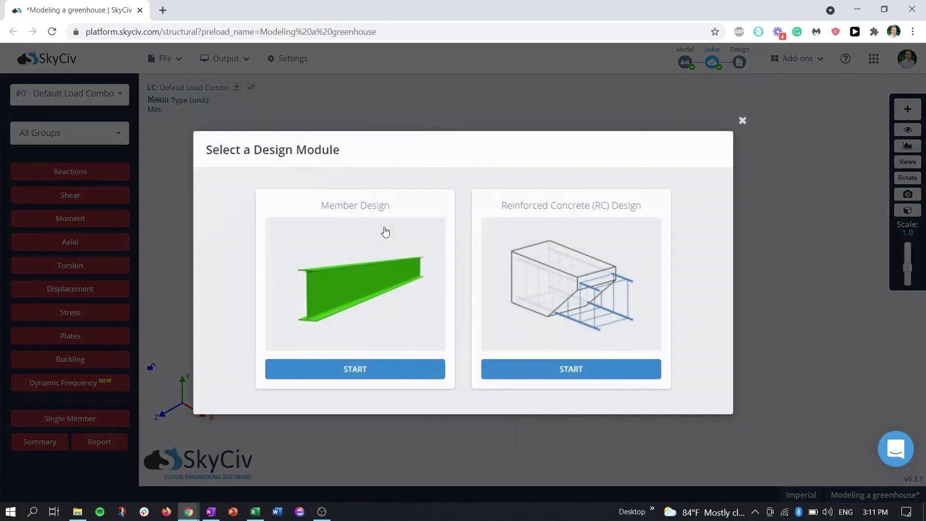
{"action": "left_click", "coordinate": [357, 267]}
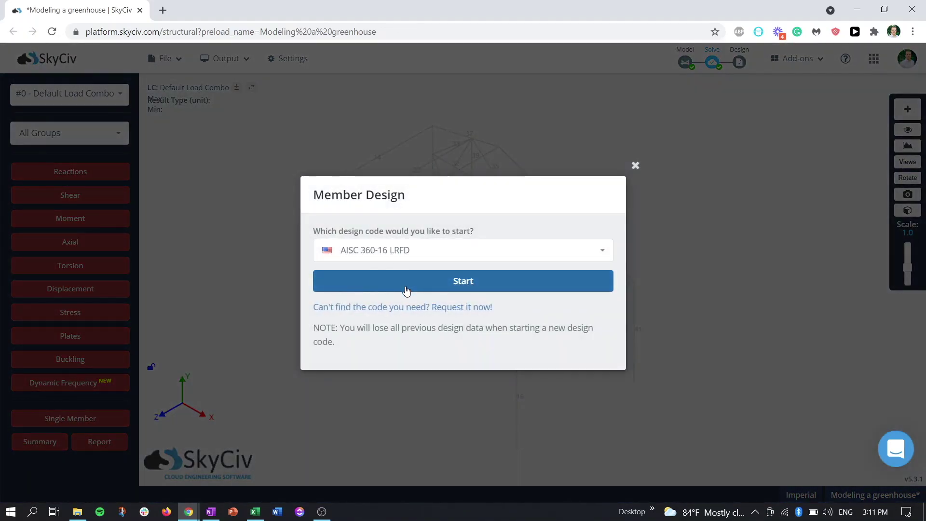
{"action": "left_click", "coordinate": [408, 285]}
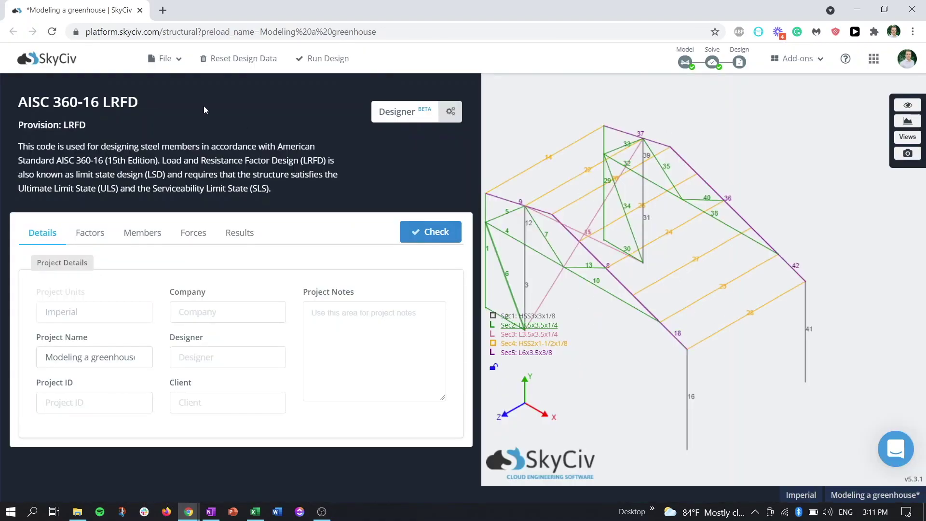
Step: View the saved project reports in the Report Manager from the design module and close it
{"action": "left_click", "coordinate": [162, 59]}
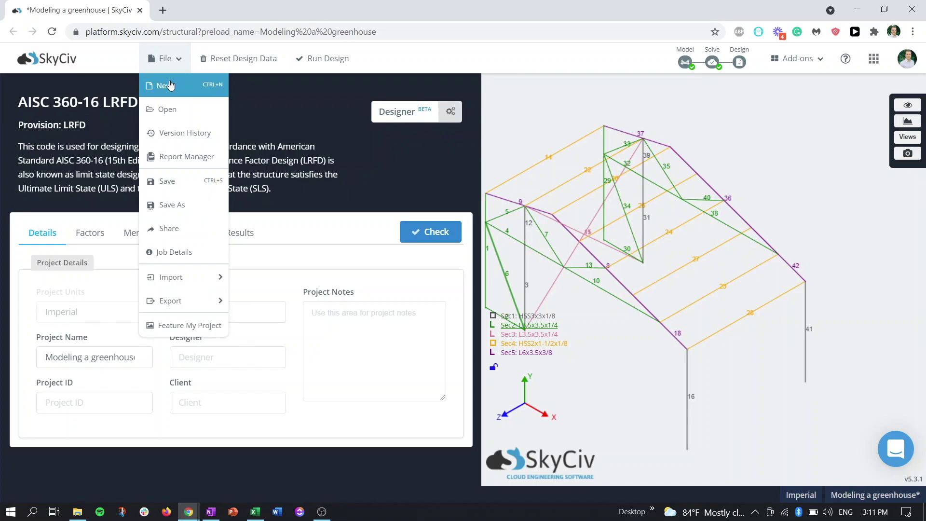
{"action": "left_click", "coordinate": [381, 138]}
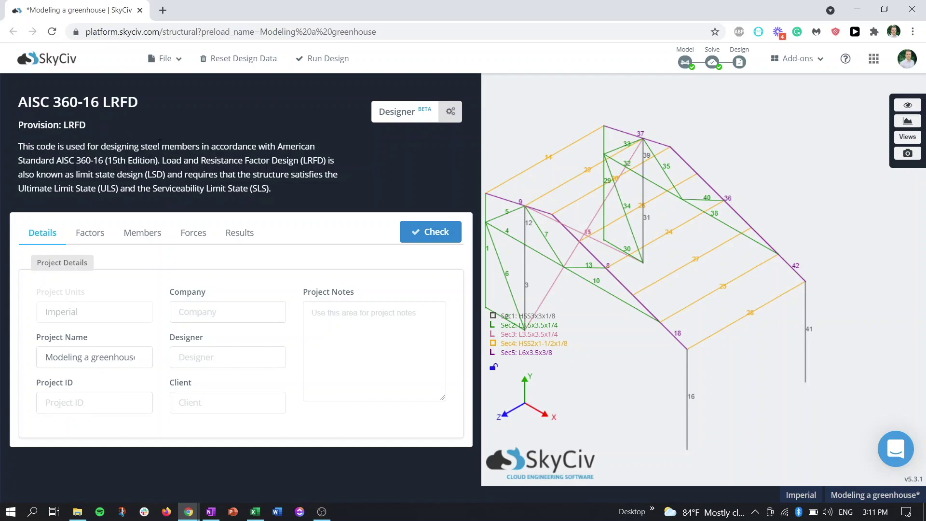
{"action": "left_click", "coordinate": [165, 58]}
{"action": "left_click", "coordinate": [188, 155]}
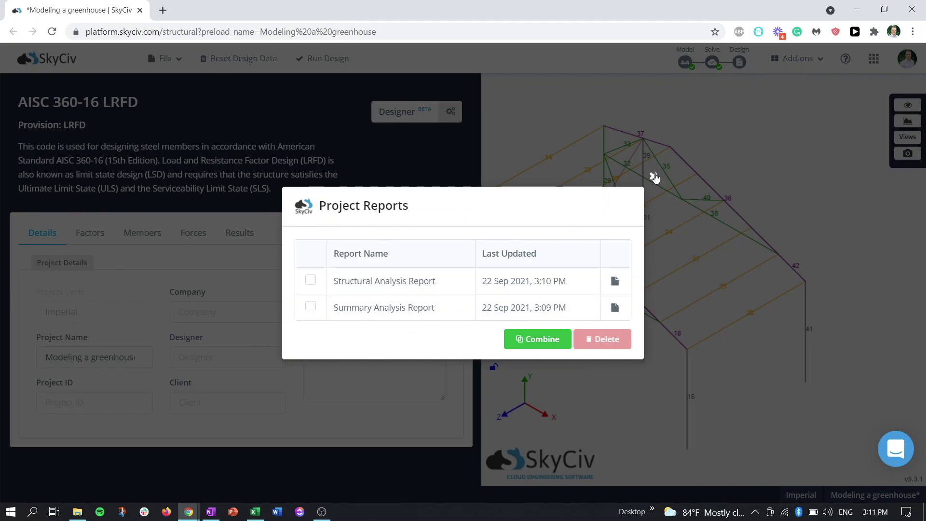
{"action": "left_click", "coordinate": [653, 177]}
Step: Run the AISC 360-16 LRFD design check on the members and look over the member design ratios
{"action": "left_click", "coordinate": [435, 234]}
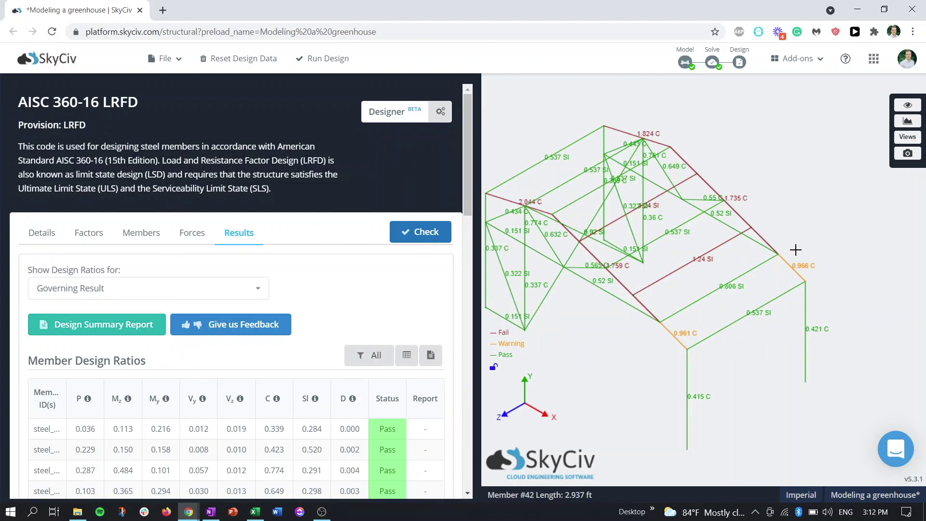
{"action": "scroll", "coordinate": [371, 280], "scroll_direction": "down", "scroll_amount": 3}
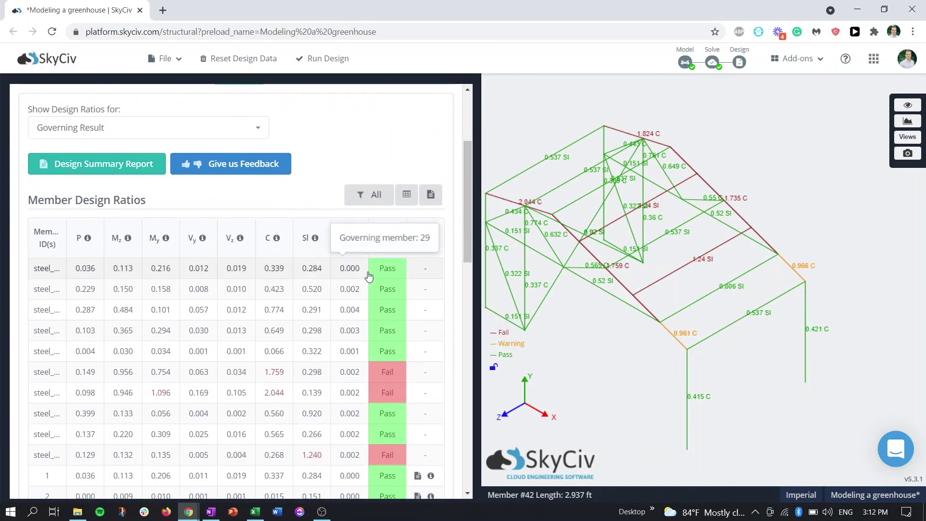
{"action": "scroll", "coordinate": [369, 276], "scroll_direction": "up", "scroll_amount": 2}
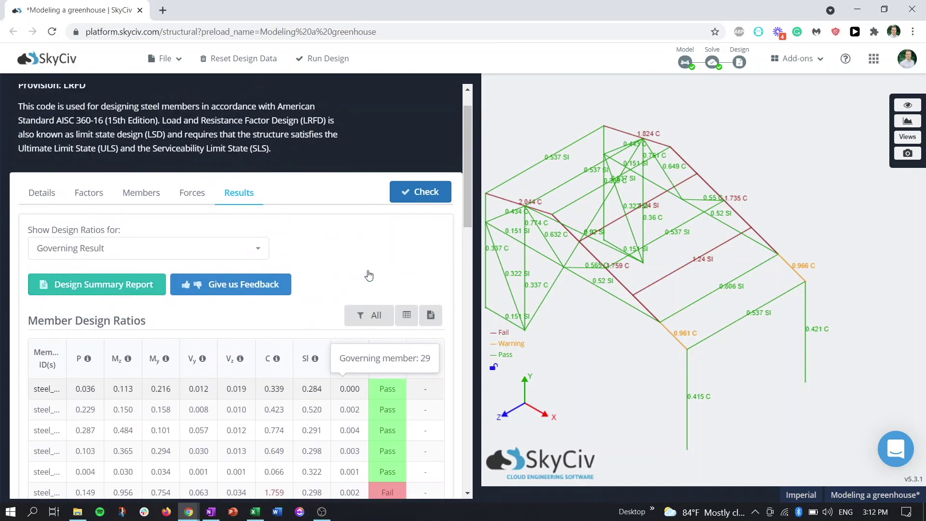
Step: Generate the AISC 360-16 LRFD Design Summary Report and look through its factors, materials and section dimensions
{"action": "left_click", "coordinate": [90, 286]}
{"action": "scroll", "coordinate": [589, 295], "scroll_direction": "down", "scroll_amount": 3}
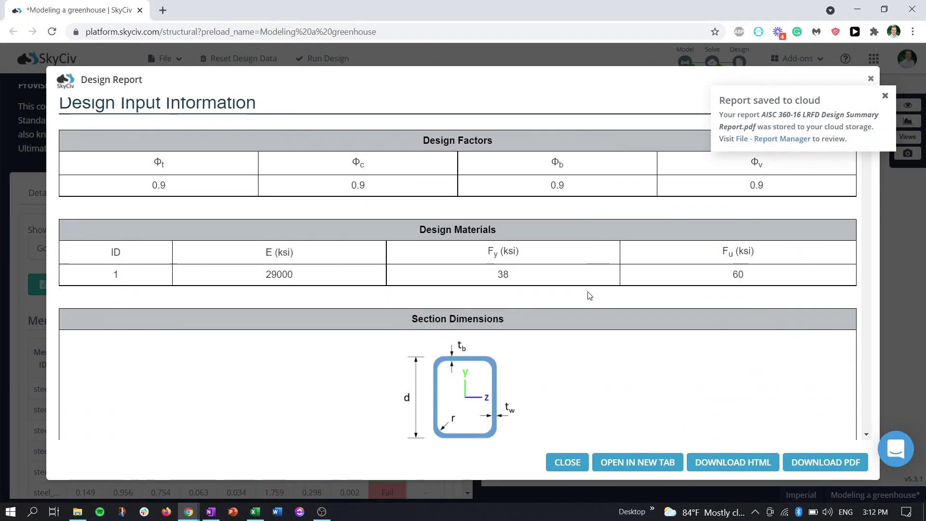
{"action": "scroll", "coordinate": [600, 290], "scroll_direction": "down", "scroll_amount": 3}
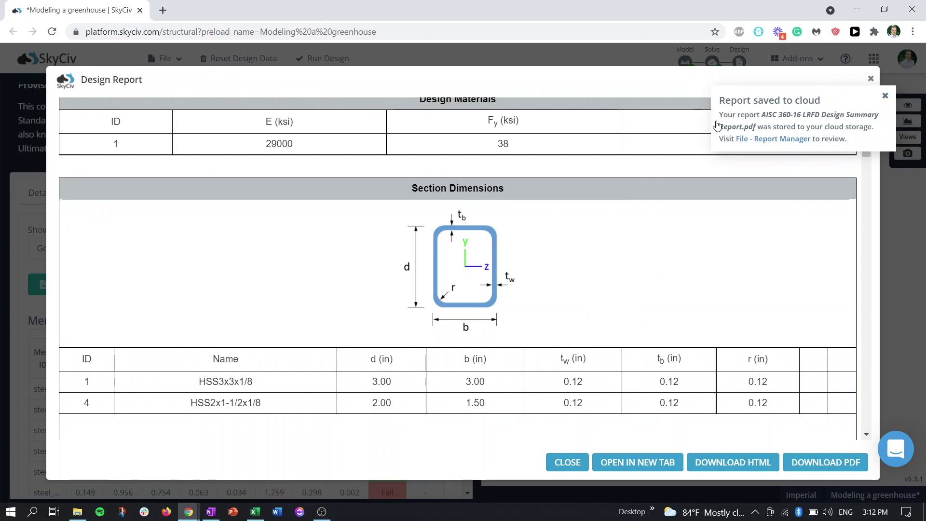
Step: Dismiss the cloud-save notification, skim further down the design report and close it
{"action": "left_click", "coordinate": [886, 98]}
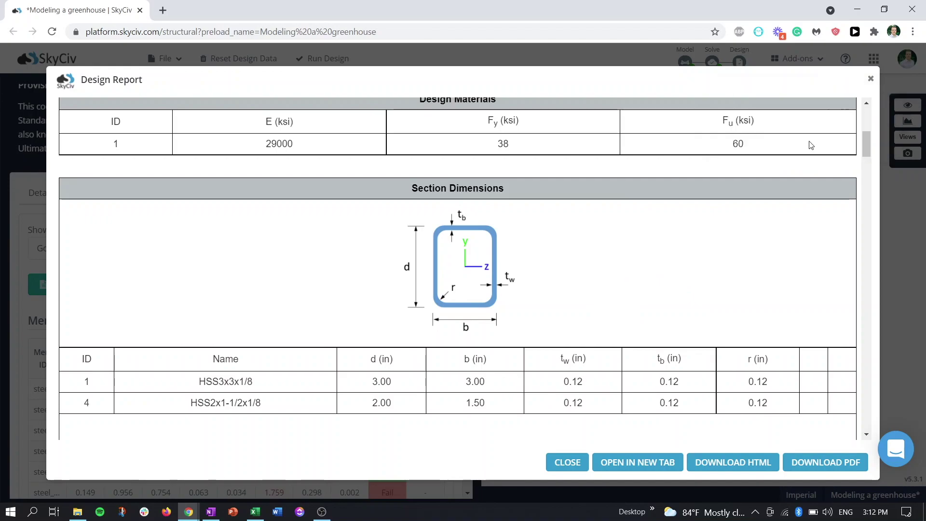
{"action": "scroll", "coordinate": [636, 378], "scroll_direction": "down", "scroll_amount": 10}
{"action": "left_click", "coordinate": [568, 462]}
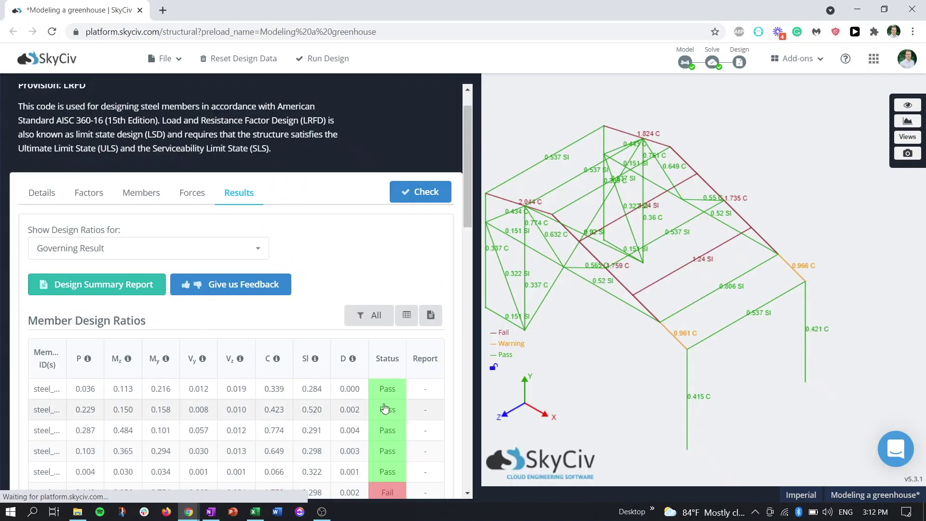
Step: Look through the Member Design Ratios table for the individual members' design results and report options
{"action": "scroll", "coordinate": [366, 241], "scroll_direction": "down", "scroll_amount": 5}
{"action": "scroll", "coordinate": [393, 193], "scroll_direction": "down", "scroll_amount": 3}
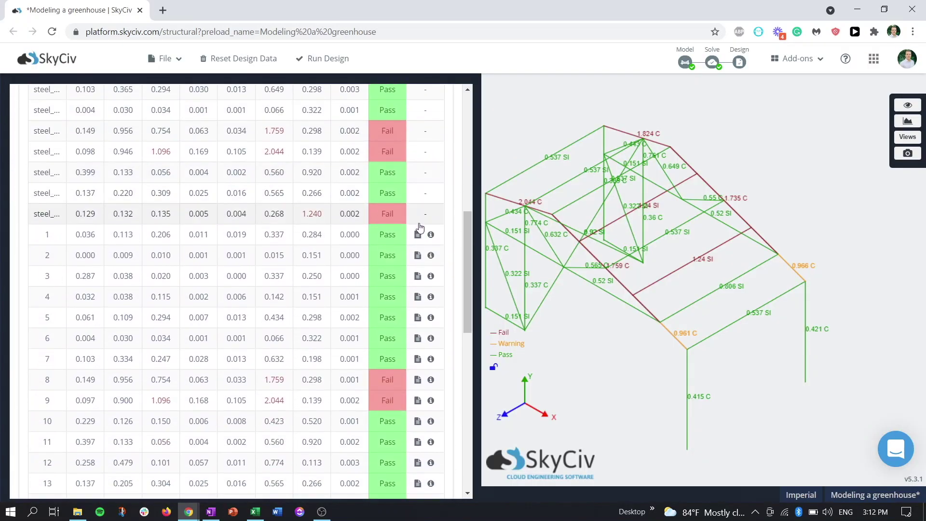
{"action": "scroll", "coordinate": [262, 270], "scroll_direction": "down", "scroll_amount": 3}
{"action": "scroll", "coordinate": [299, 289], "scroll_direction": "down", "scroll_amount": 3}
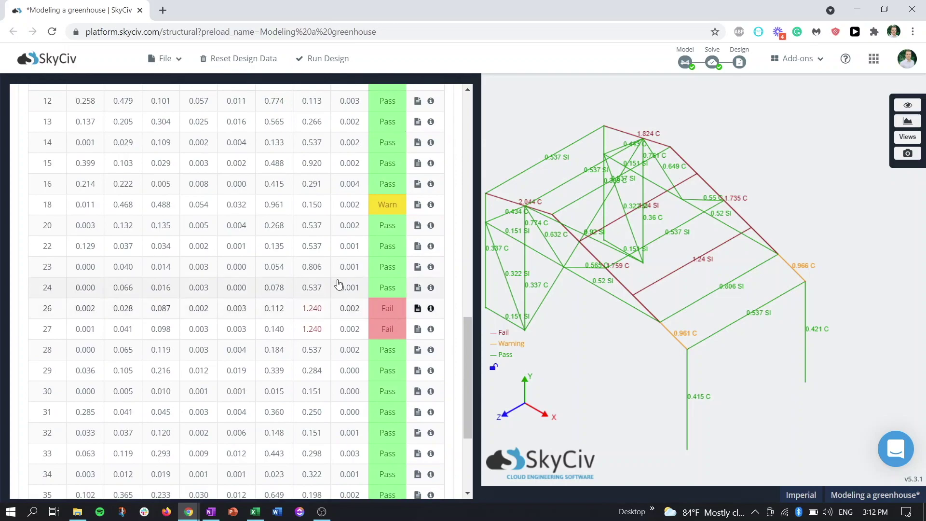
{"action": "scroll", "coordinate": [352, 275], "scroll_direction": "up", "scroll_amount": 3}
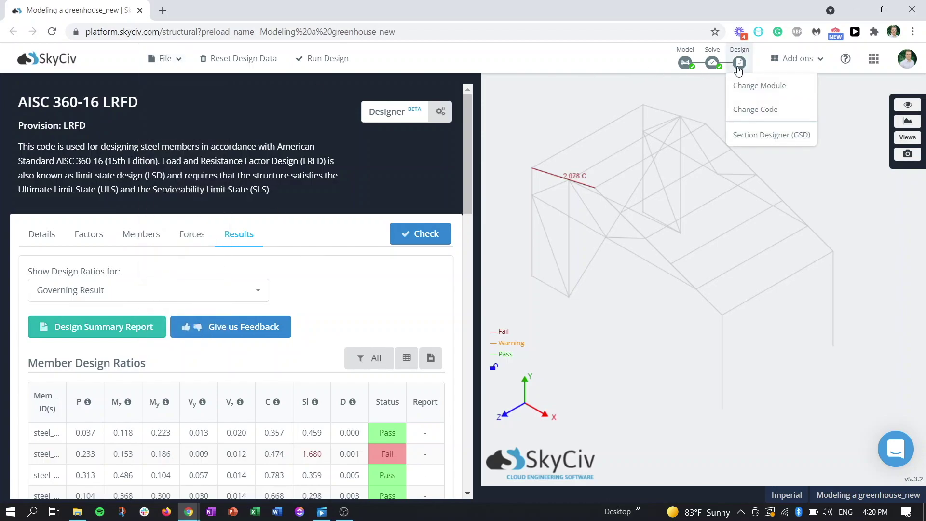
Step: Open the Report Manager and select all four project reports for combining
{"action": "mouse_move", "coordinate": [713, 69]}
{"action": "mouse_move", "coordinate": [166, 63]}
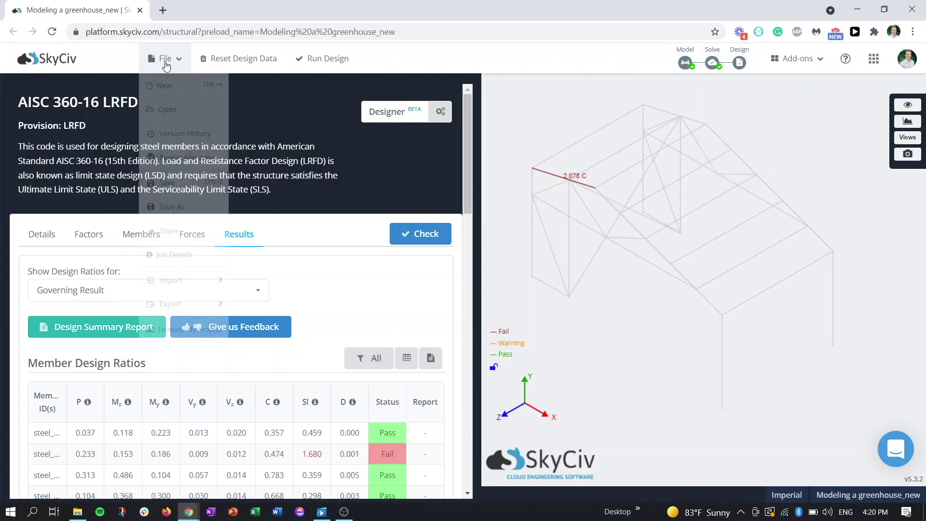
{"action": "left_click", "coordinate": [178, 157]}
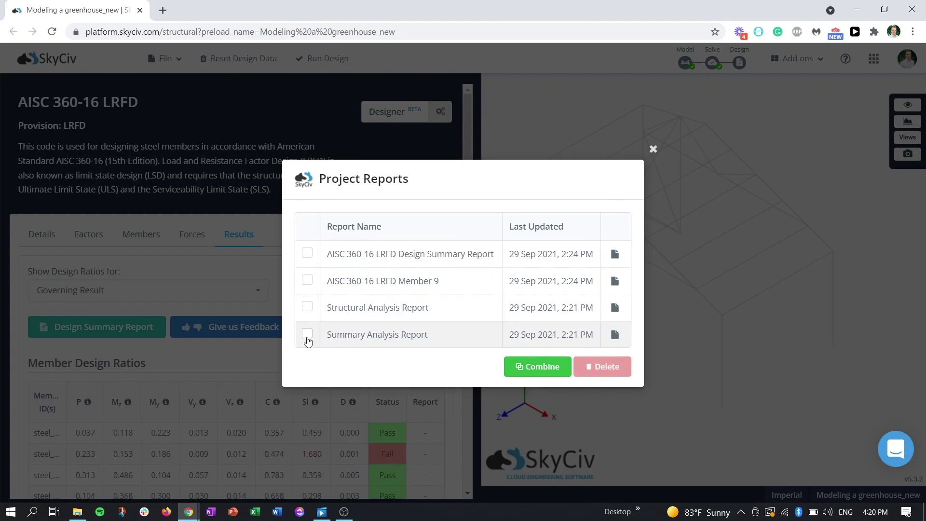
{"action": "left_click", "coordinate": [307, 333]}
{"action": "left_click", "coordinate": [308, 306]}
{"action": "left_click", "coordinate": [308, 280]}
{"action": "left_click", "coordinate": [307, 253]}
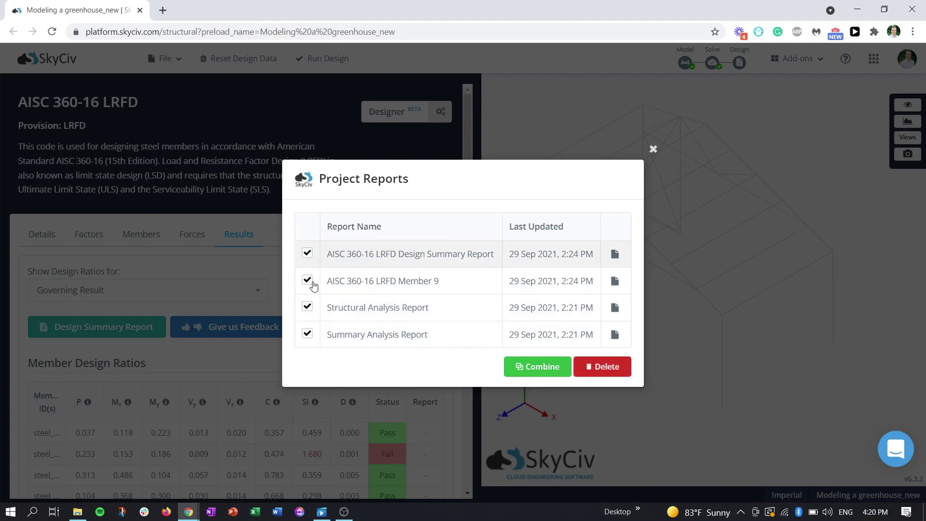
{"action": "left_click", "coordinate": [514, 368]}
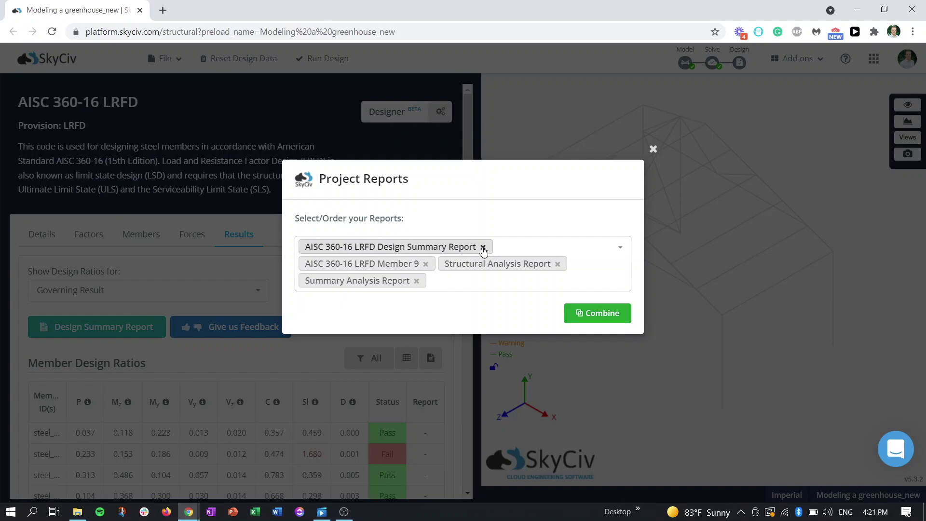
Step: Clear all four reports from the combine list so they can be reordered
{"action": "left_click", "coordinate": [483, 247]}
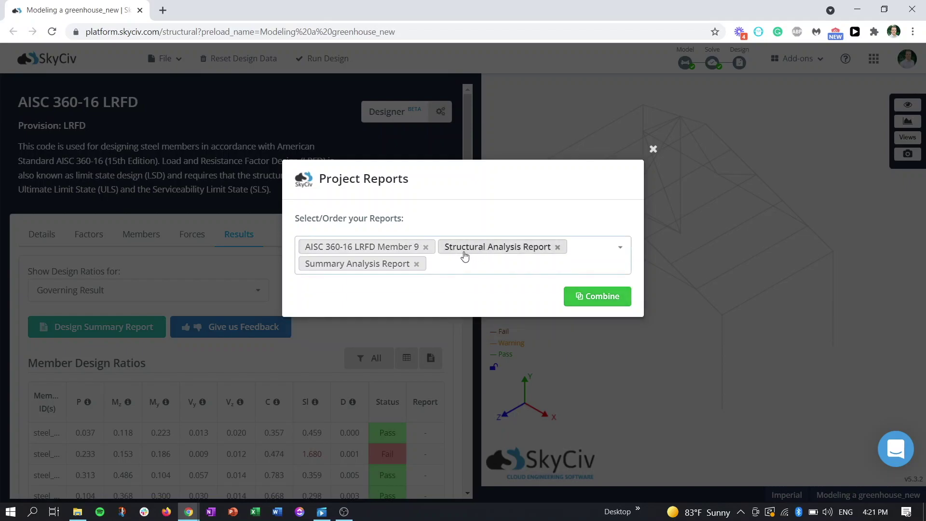
{"action": "left_click", "coordinate": [557, 248]}
{"action": "left_click", "coordinate": [426, 248]}
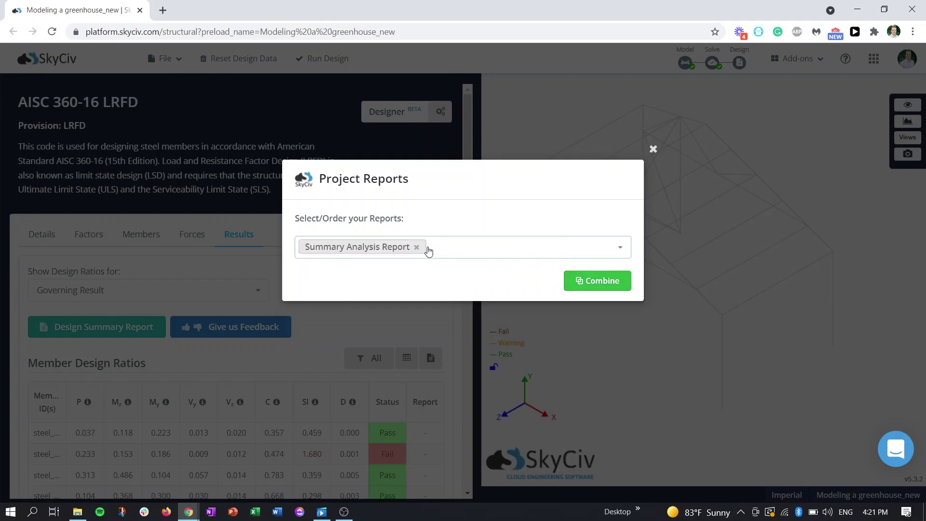
{"action": "left_click", "coordinate": [427, 249]}
Step: Combine the reports in this order: Structural Analysis Report, Summary Analysis Report, AISC 360-16 LRFD Design Summary Report, AISC 360-16 LRFD Member 9
{"action": "left_click", "coordinate": [561, 251]}
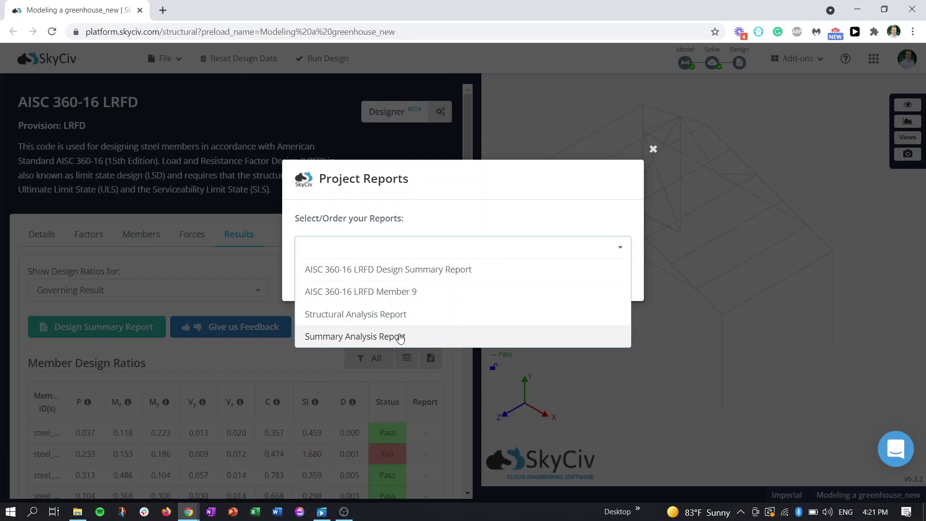
{"action": "left_click", "coordinate": [403, 314]}
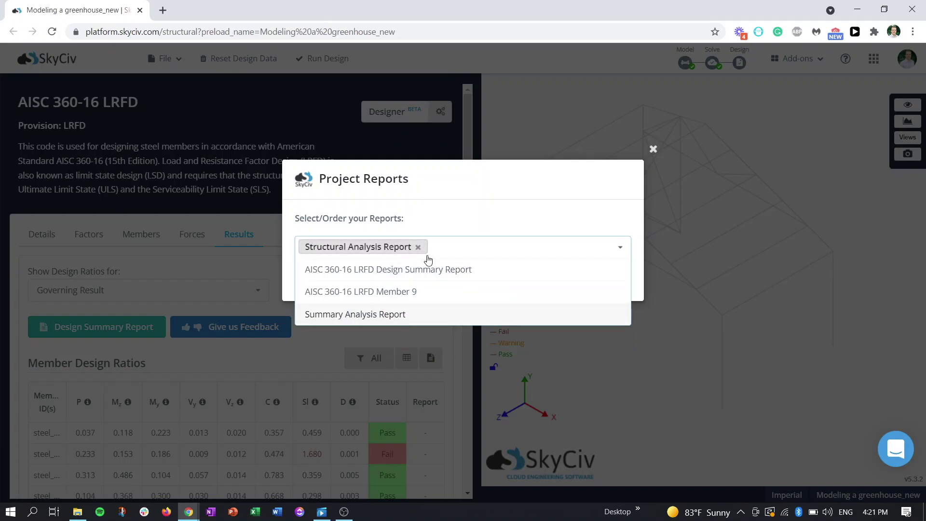
{"action": "left_click", "coordinate": [400, 315]}
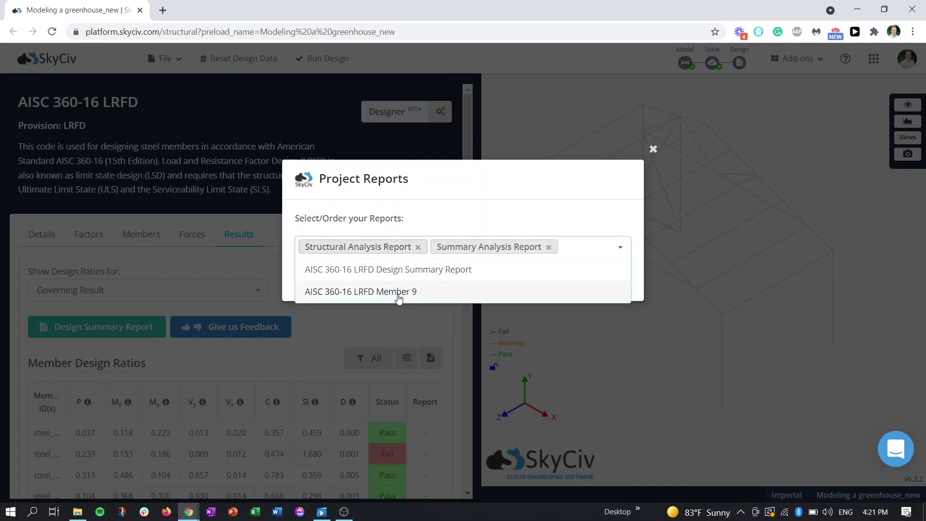
{"action": "left_click", "coordinate": [404, 270]}
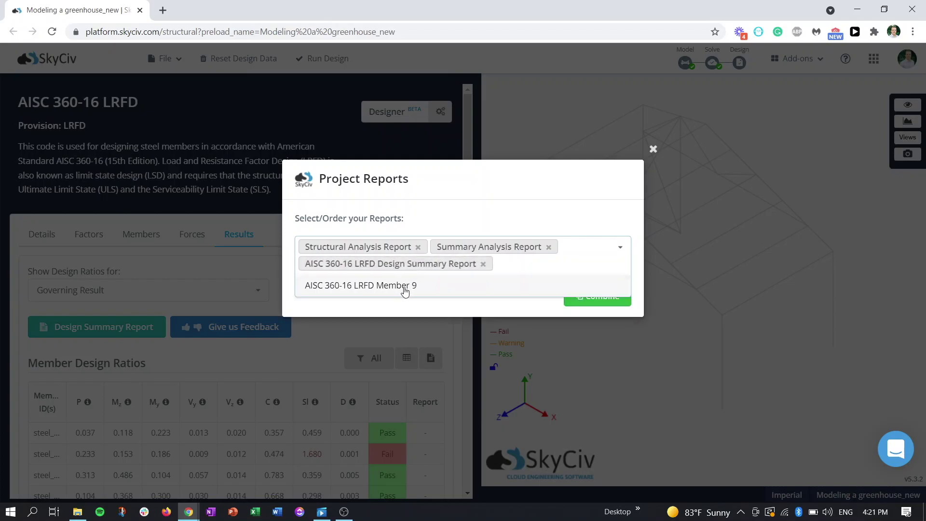
{"action": "left_click", "coordinate": [404, 287]}
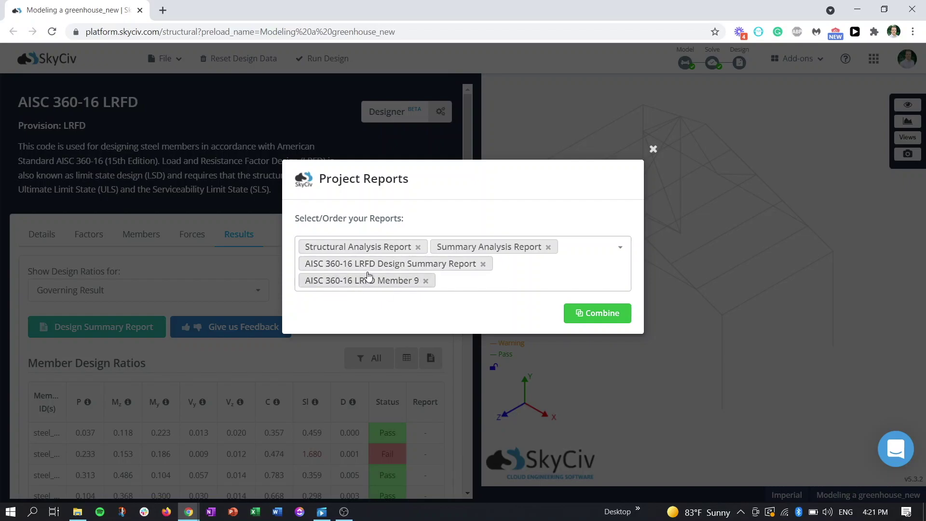
{"action": "left_click", "coordinate": [609, 321]}
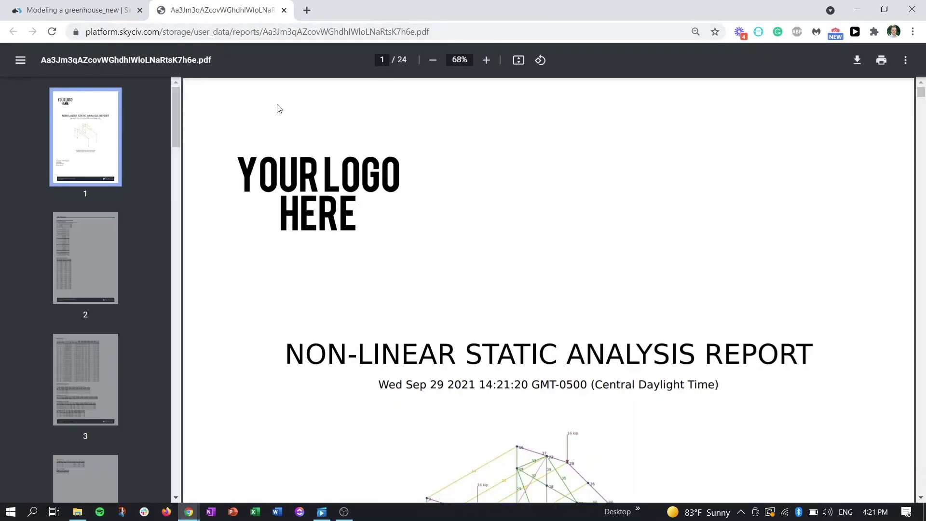
Step: Look through the combined PDF's model drawing, analysis result tables, section properties and member design ratios
{"action": "scroll", "coordinate": [462, 227], "scroll_direction": "down", "scroll_amount": 15}
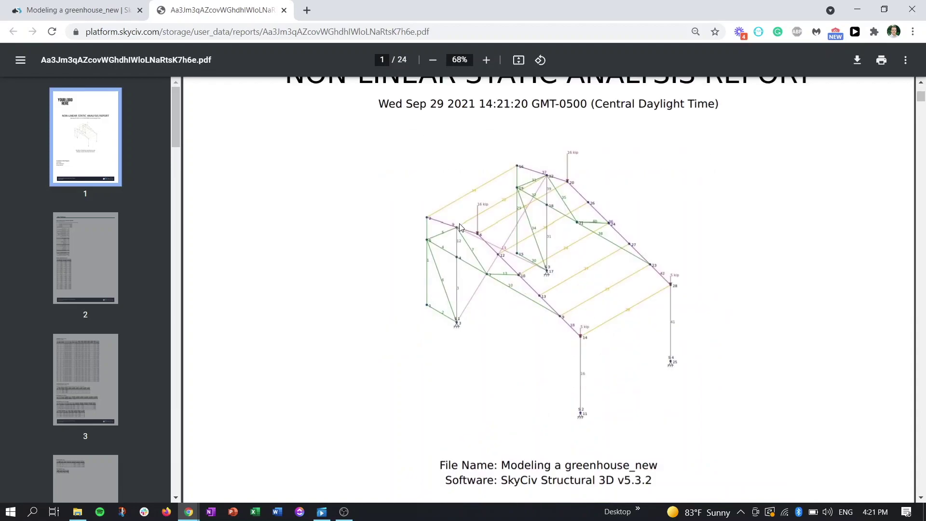
{"action": "scroll", "coordinate": [461, 227], "scroll_direction": "down", "scroll_amount": 20}
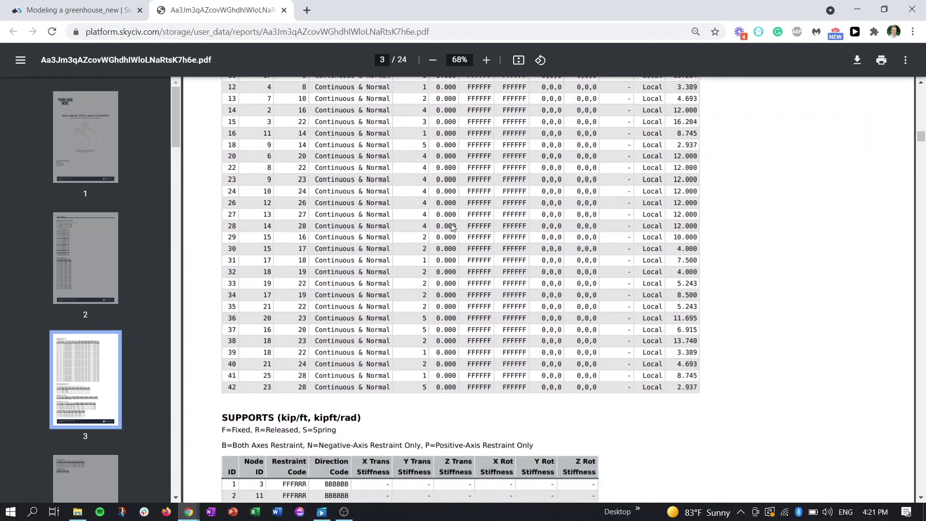
{"action": "scroll", "coordinate": [451, 224], "scroll_direction": "down", "scroll_amount": 20}
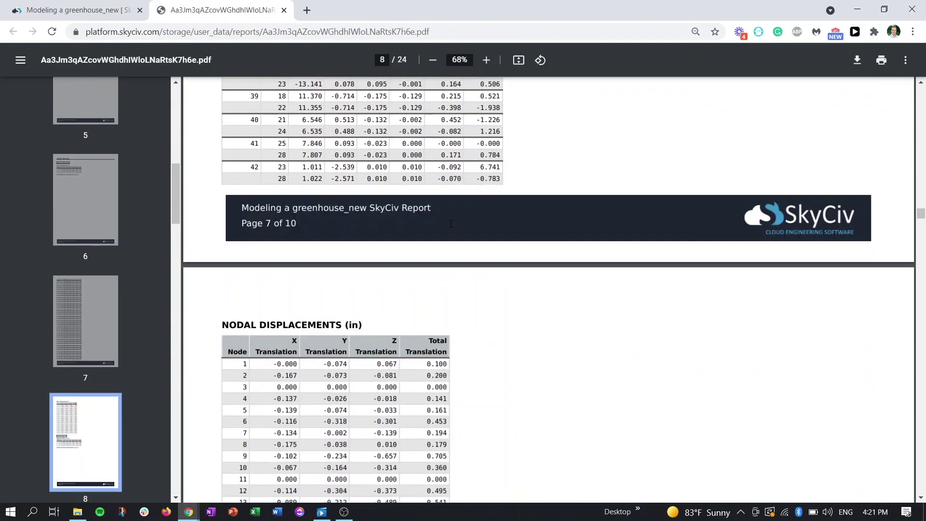
{"action": "scroll", "coordinate": [451, 223], "scroll_direction": "down", "scroll_amount": 20}
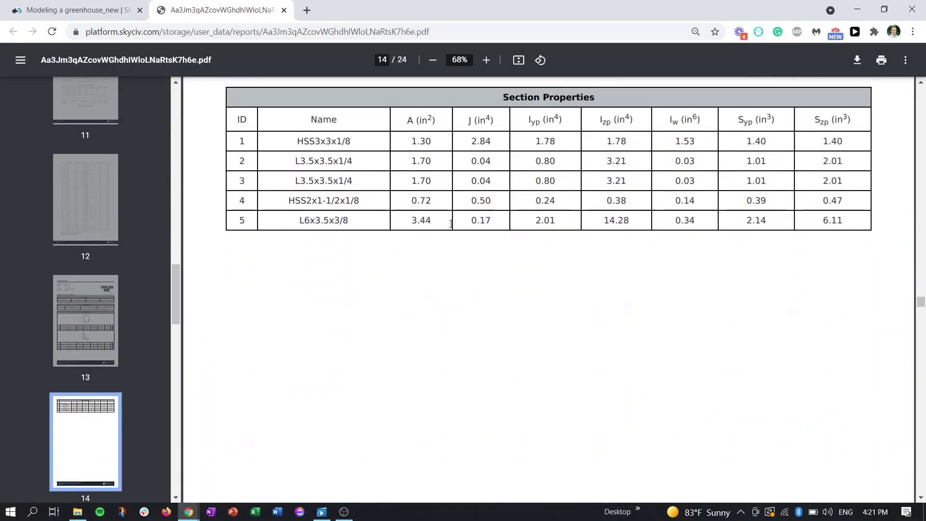
{"action": "scroll", "coordinate": [451, 223], "scroll_direction": "down", "scroll_amount": 20}
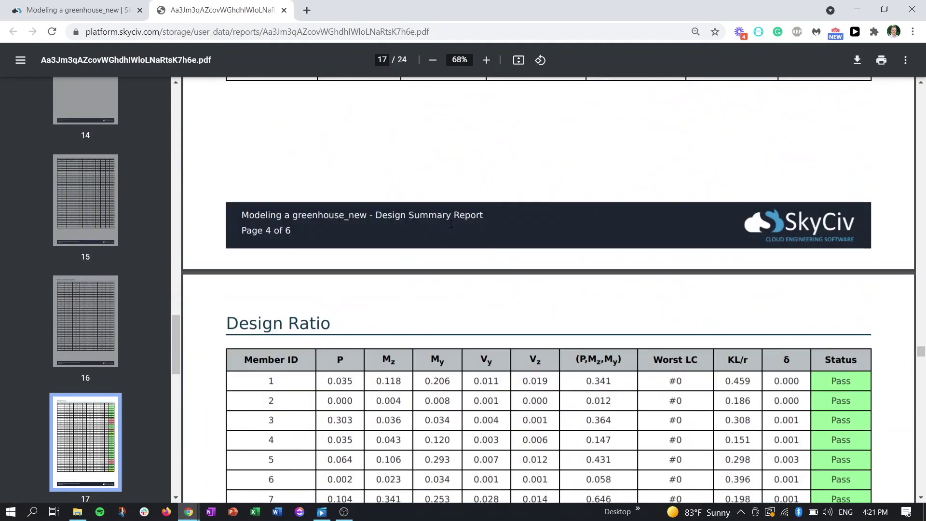
{"action": "scroll", "coordinate": [451, 224], "scroll_direction": "down", "scroll_amount": 20}
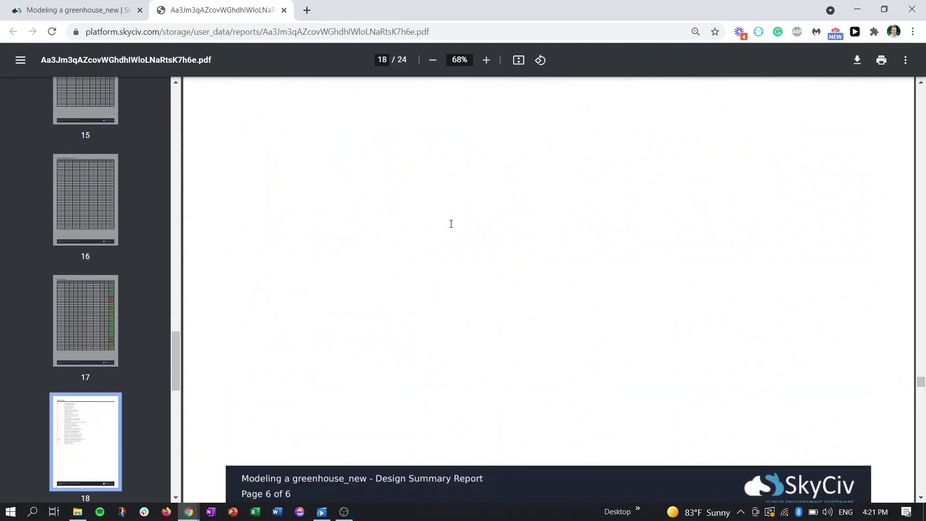
{"action": "scroll", "coordinate": [451, 223], "scroll_direction": "up", "scroll_amount": 20}
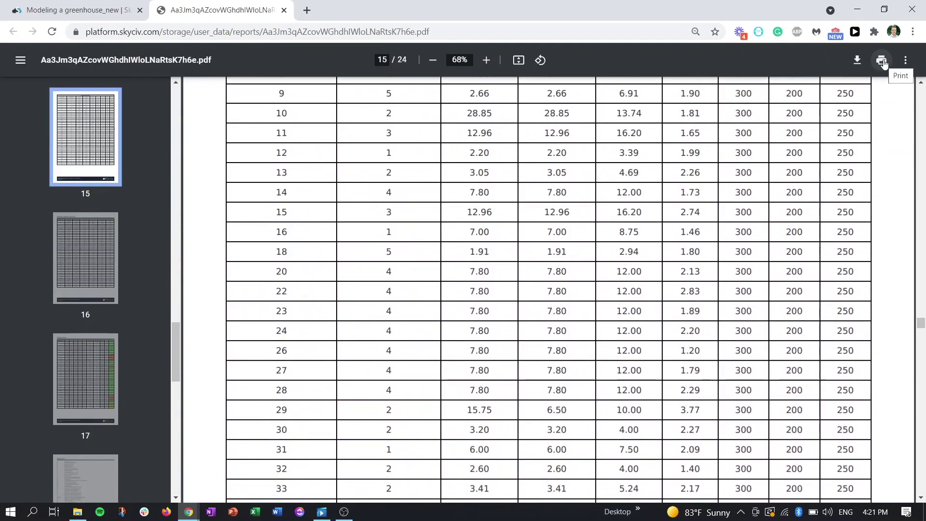
{"action": "scroll", "coordinate": [666, 269], "scroll_direction": "up", "scroll_amount": 6}
{"action": "scroll", "coordinate": [618, 268], "scroll_direction": "up", "scroll_amount": 20}
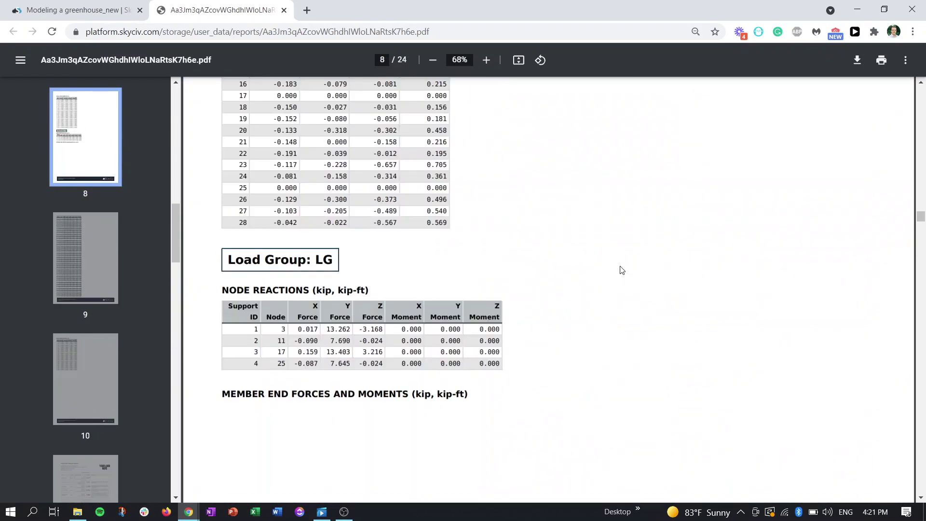